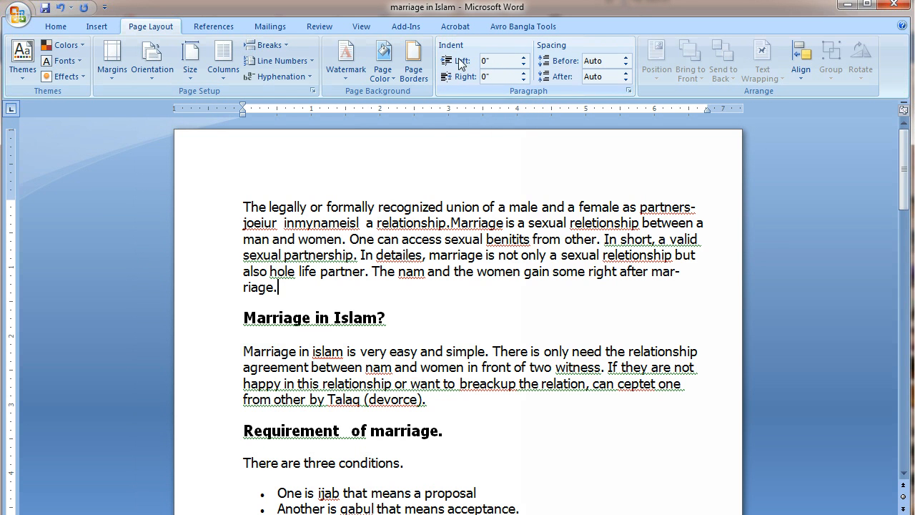
left_click(247, 206)
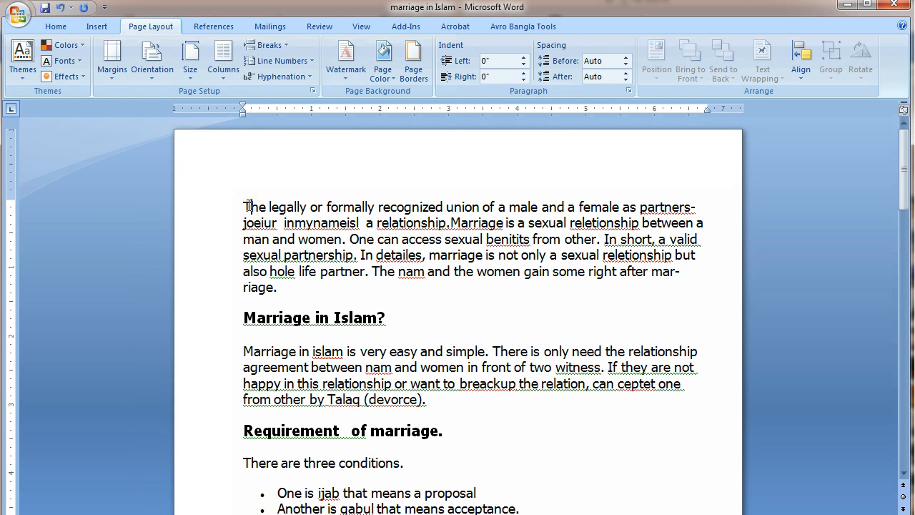
left_click(247, 205)
left_click(259, 234)
left_click(280, 257)
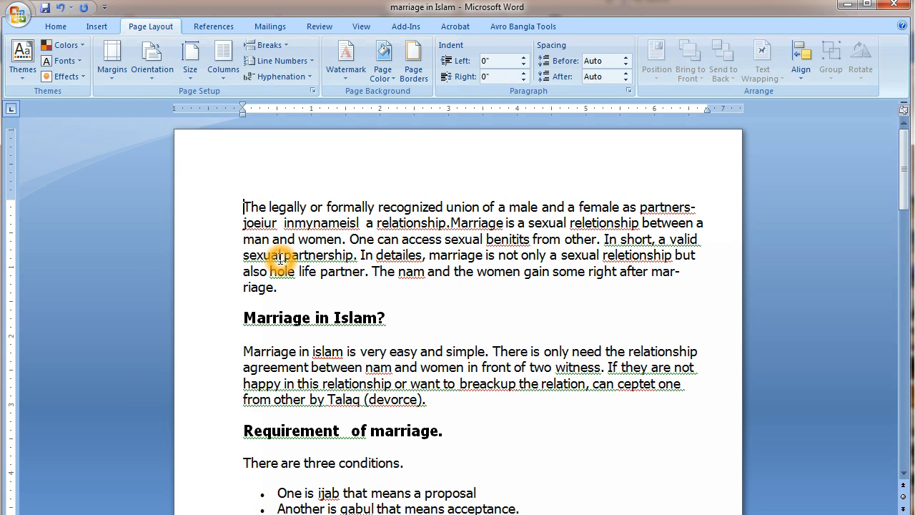
left_click(463, 61)
left_click(455, 80)
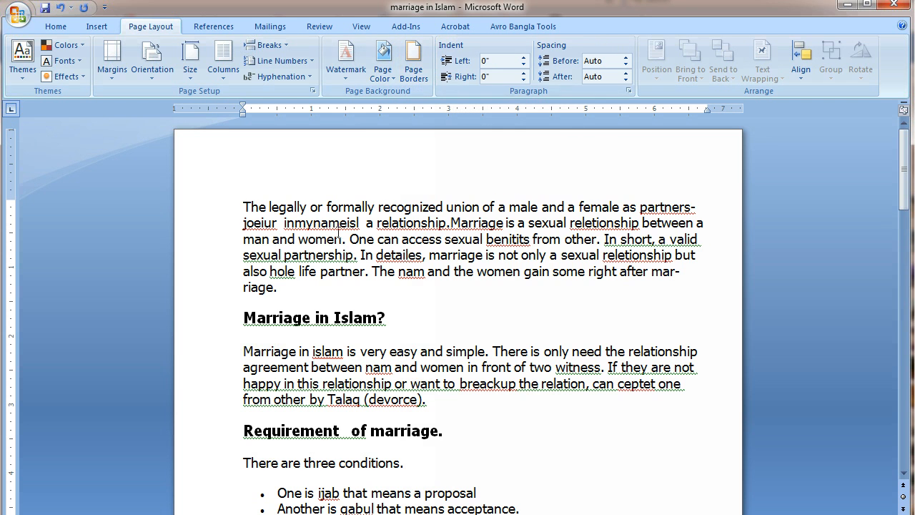
Step: Select the whole first paragraph and apply Justify alignment to it
left_click(242, 205)
left_click_drag(243, 205, 312, 292)
left_click(53, 27)
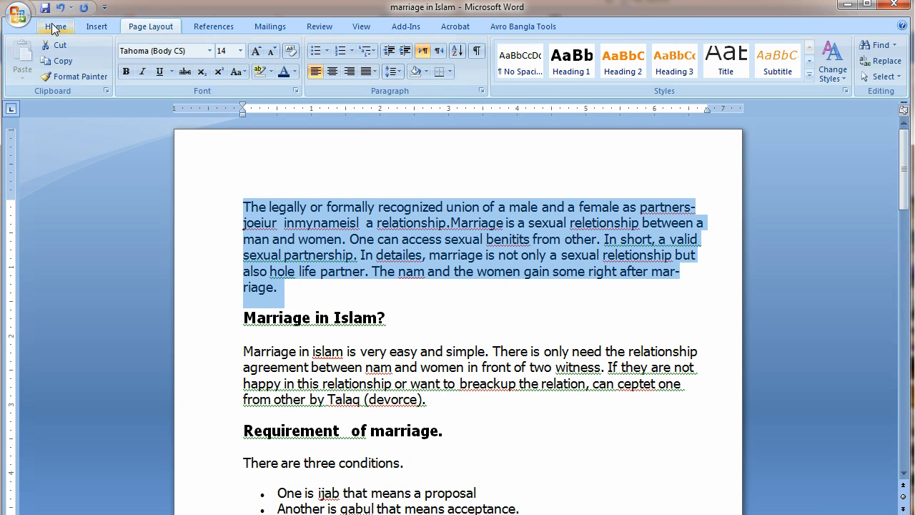
left_click(368, 72)
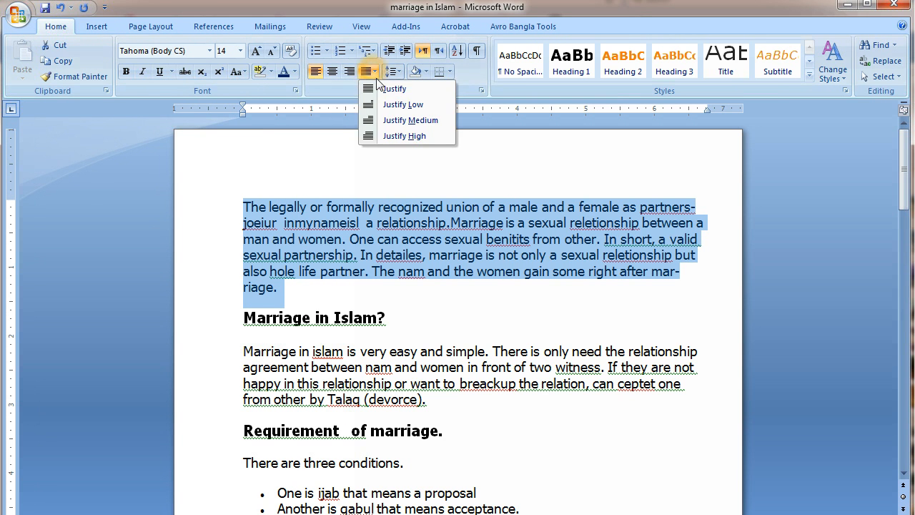
left_click(399, 91)
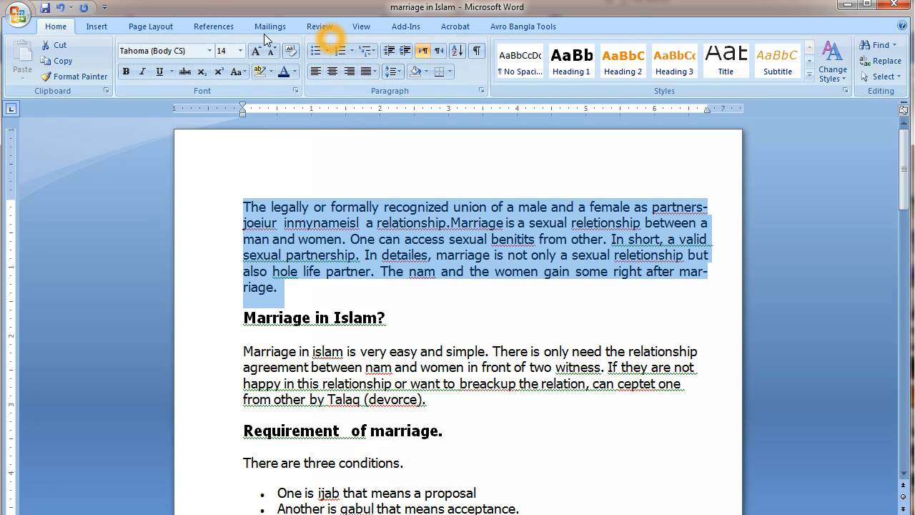
Step: Set the left indent of the selected first paragraph to 0.6"
left_click(148, 26)
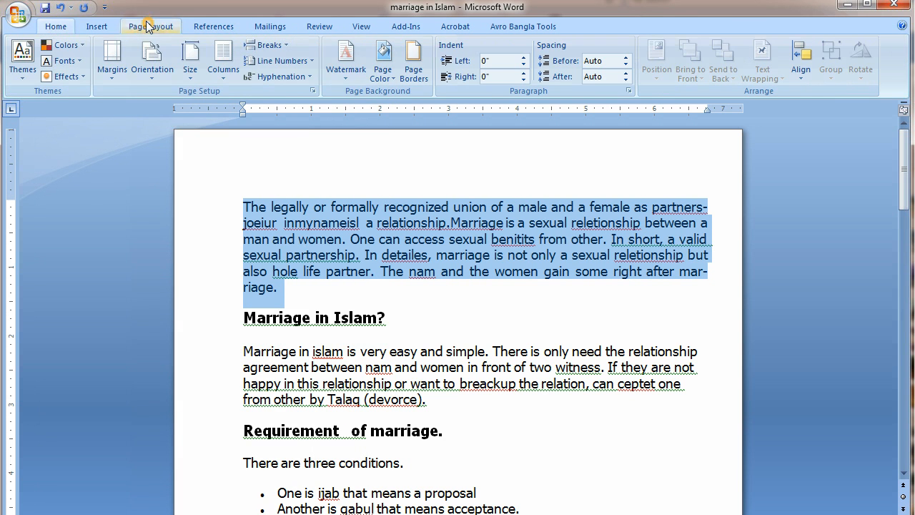
left_click(526, 57)
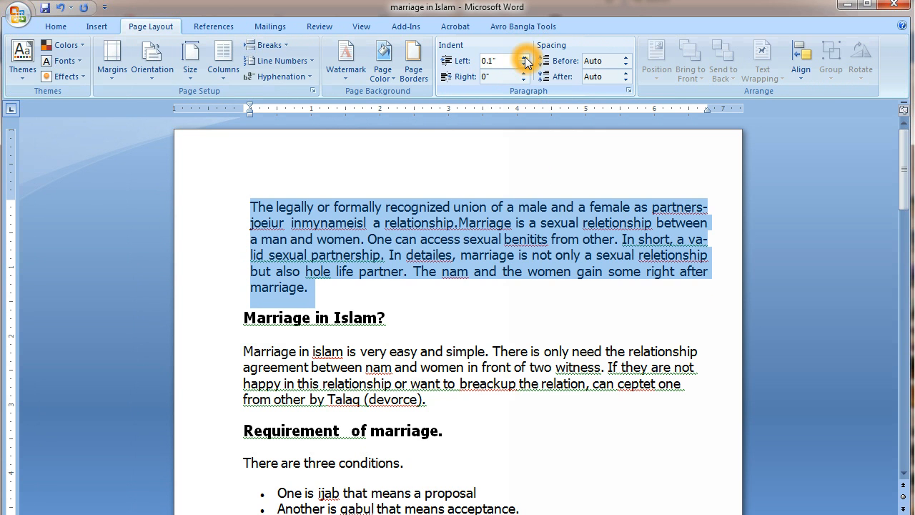
left_click(525, 57)
left_click(526, 57)
left_click(526, 57)
left_click(526, 57)
left_click(525, 57)
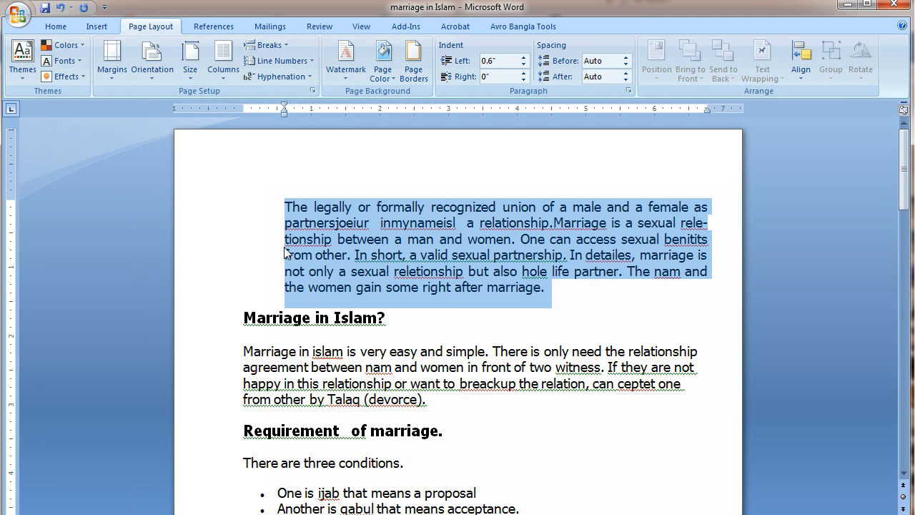
Step: Reduce the first paragraph's left indent back to 0"
left_click(525, 65)
left_click(524, 65)
left_click(525, 65)
left_click(525, 65)
left_click(525, 66)
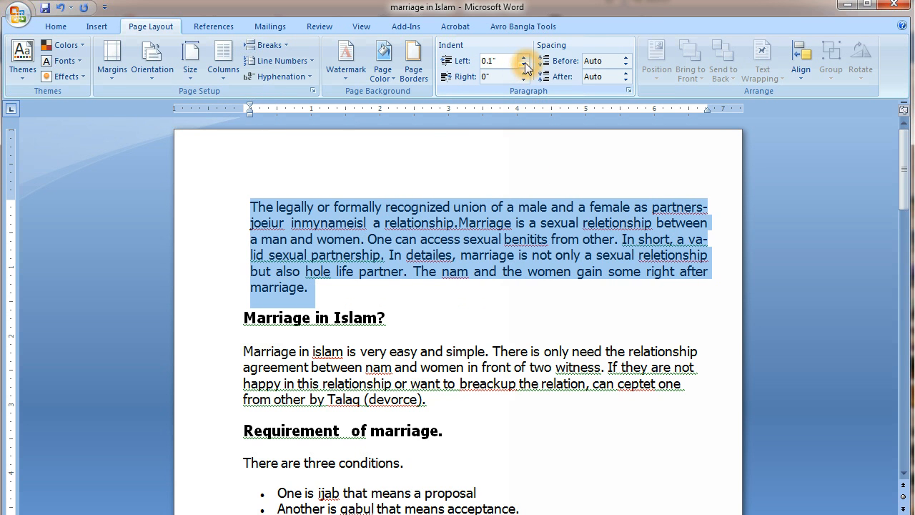
left_click(525, 66)
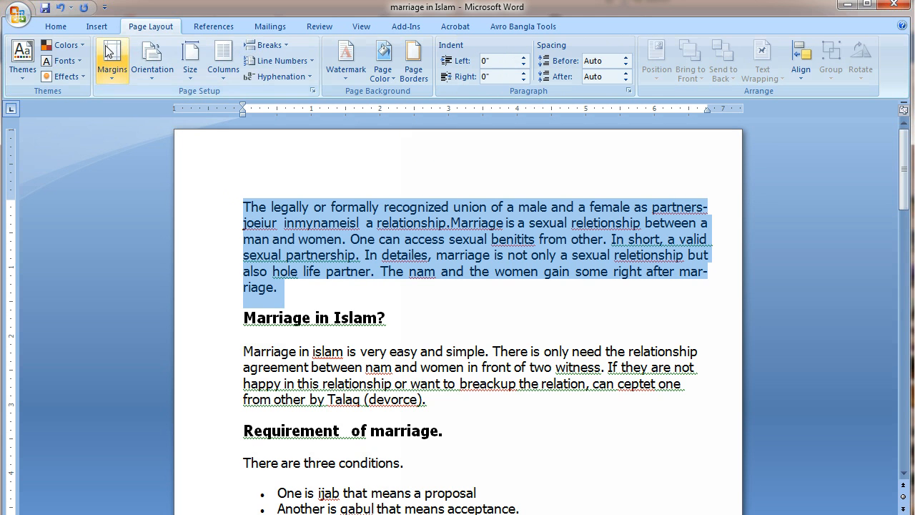
Step: Increase the first paragraph's indent by two levels and decrease it by two levels again
left_click(57, 28)
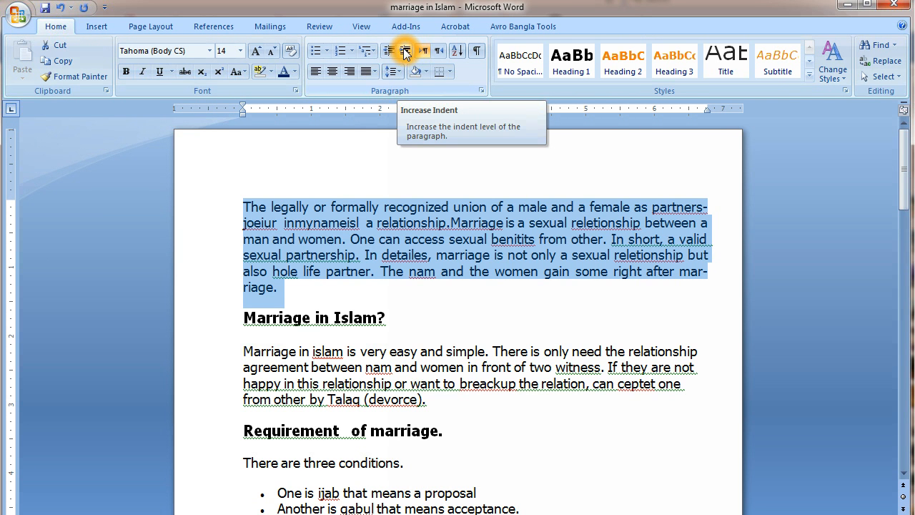
left_click(405, 54)
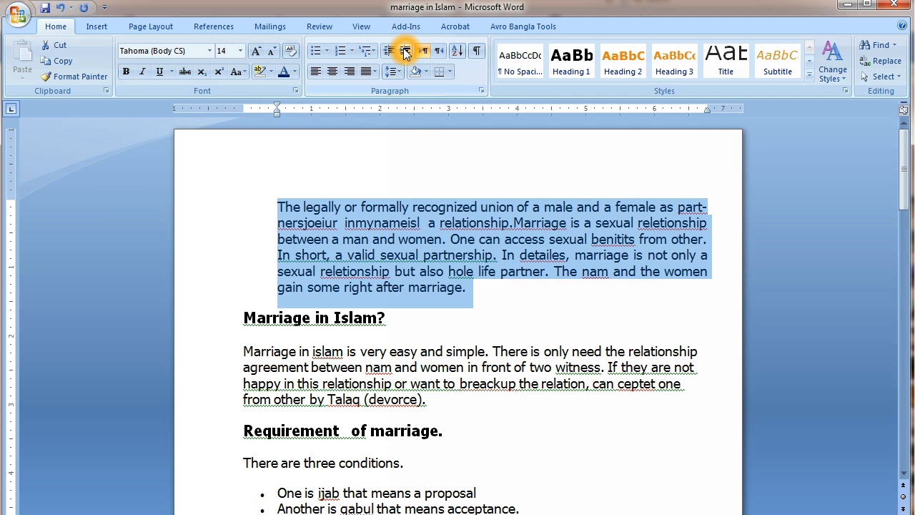
left_click(405, 54)
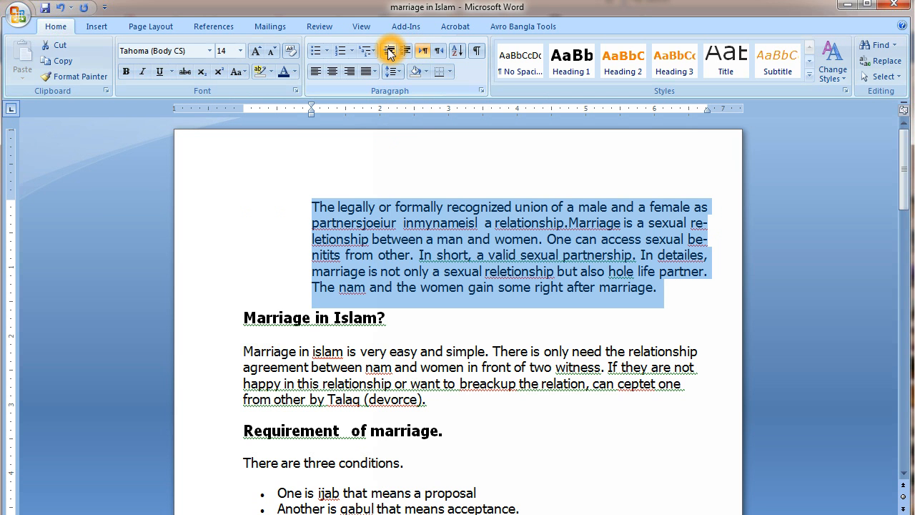
left_click(389, 51)
left_click(390, 54)
Step: Deselect the text and set the first paragraph's right indent to 1.5"
left_click(93, 29)
left_click(152, 27)
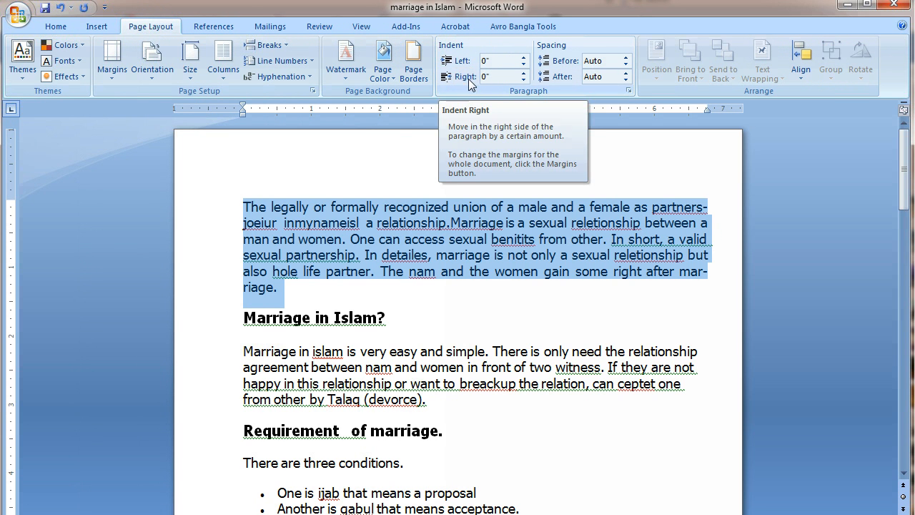
left_click(368, 207)
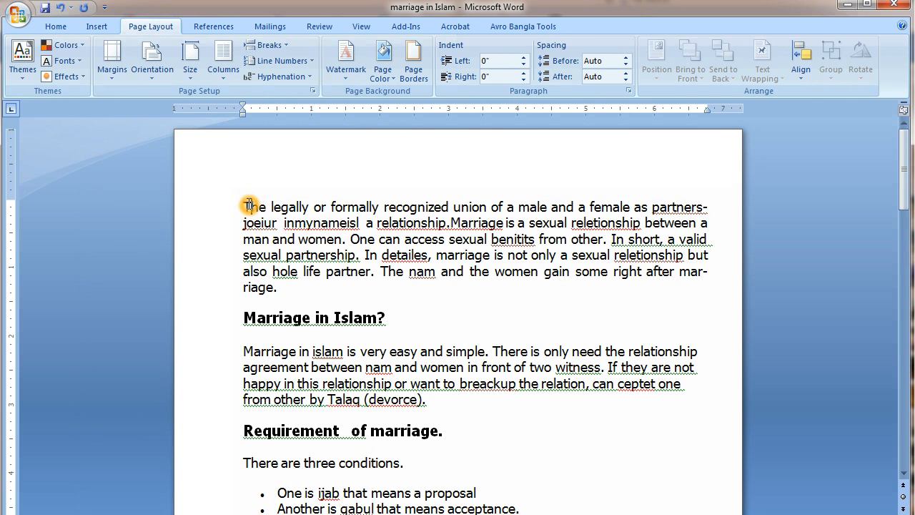
left_click(246, 207)
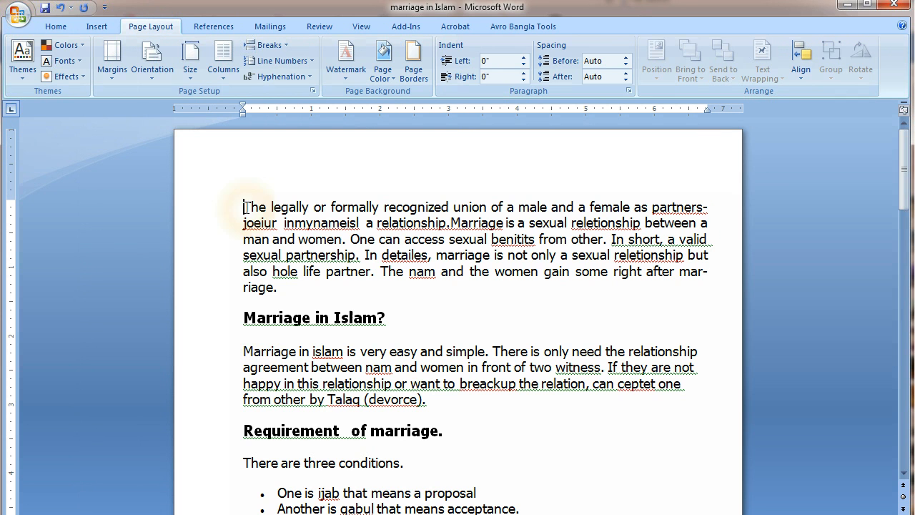
left_click(524, 72)
left_click(524, 73)
left_click(524, 73)
left_click(524, 72)
left_click(524, 72)
left_click(525, 72)
left_click(524, 73)
left_click(525, 72)
left_click(524, 72)
left_click(525, 72)
left_click(524, 72)
left_click(707, 231)
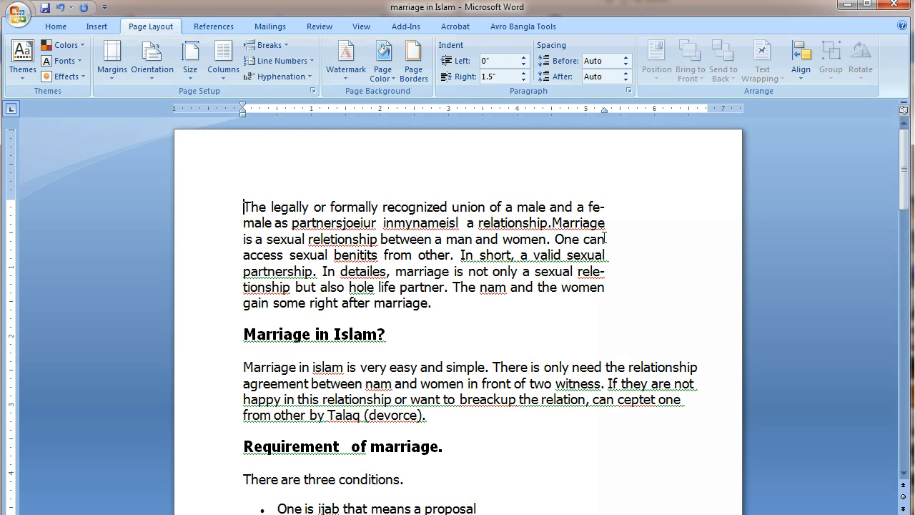
Step: Raise the first paragraph's right indent further to 2.2"
left_click(525, 72)
left_click(525, 72)
left_click(525, 72)
left_click(525, 72)
left_click(525, 72)
left_click(525, 72)
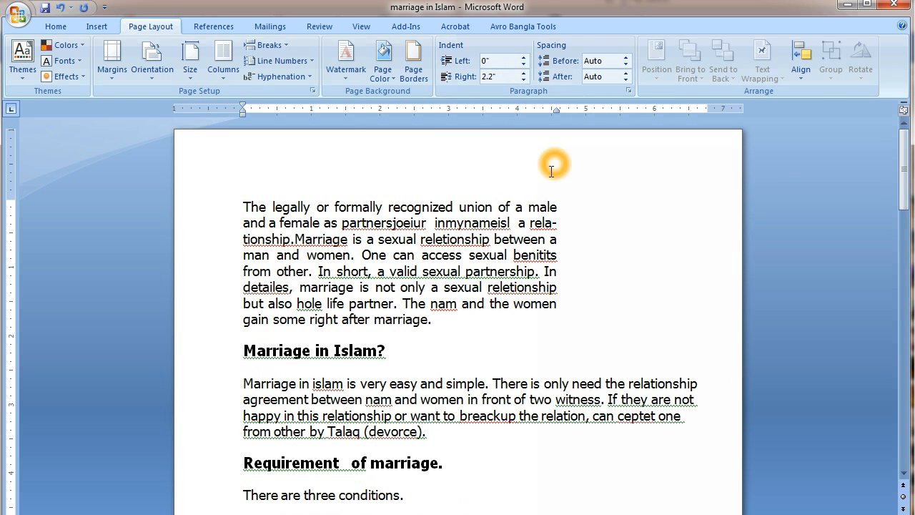
Step: Reduce the first paragraph's right indent back to 0"
double_click(525, 80)
double_click(525, 80)
double_click(524, 80)
left_click(525, 80)
double_click(525, 80)
double_click(525, 80)
double_click(525, 80)
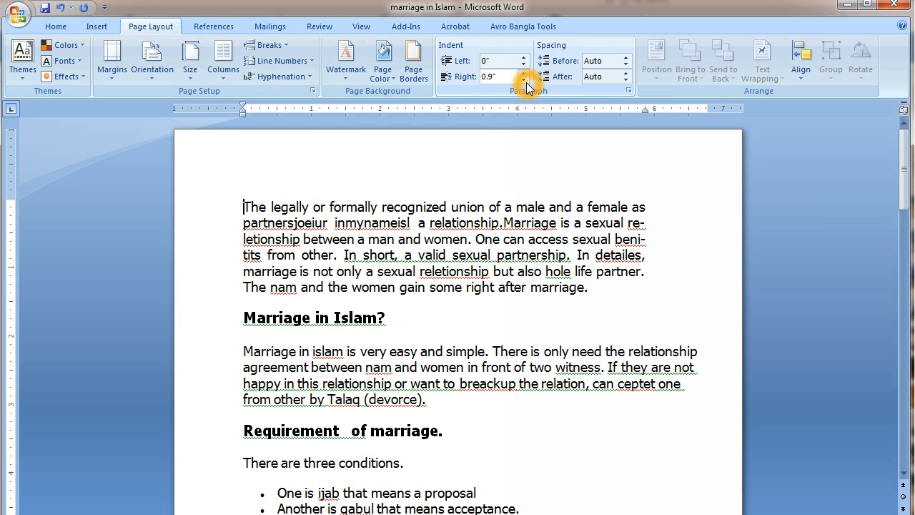
left_click(525, 80)
left_click(525, 80)
double_click(524, 80)
double_click(525, 81)
left_click(525, 80)
left_click(525, 80)
left_click(525, 80)
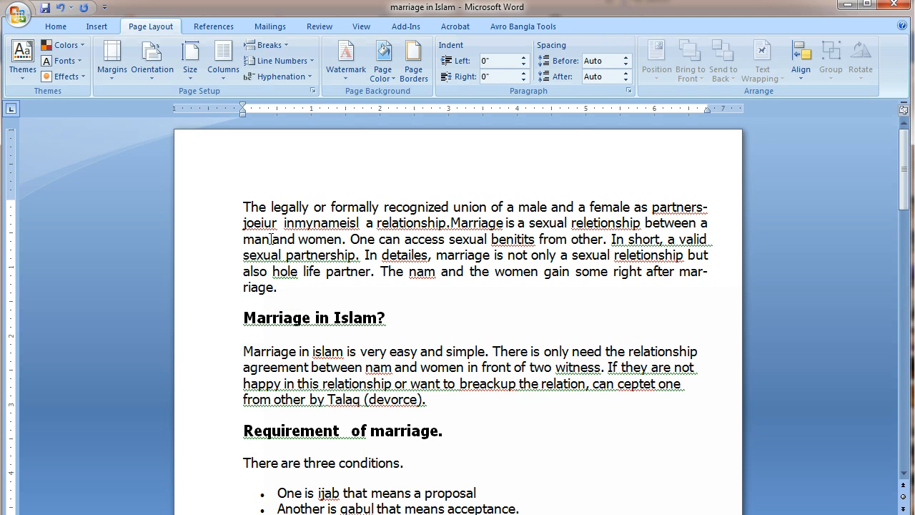
Step: Delete the "Marriage in Islam?" heading between the first two paragraphs
left_click_drag(243, 207, 432, 399)
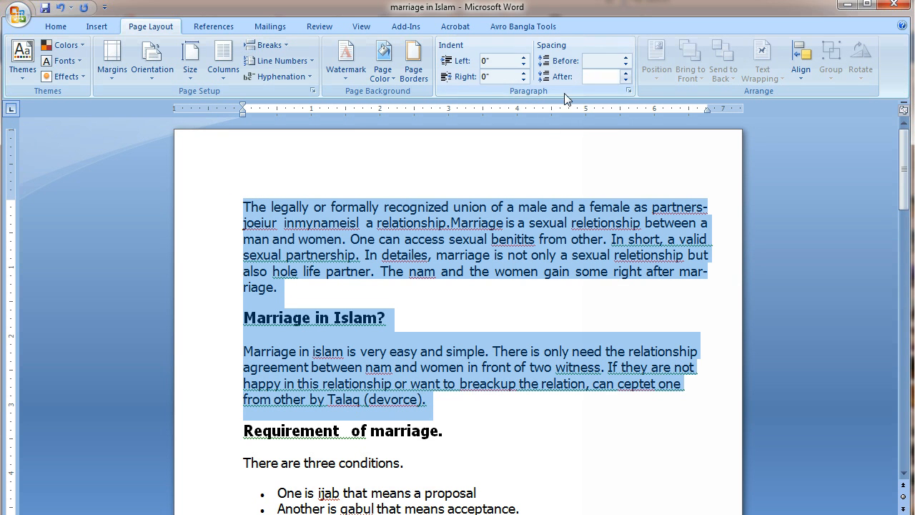
triple_click(426, 324)
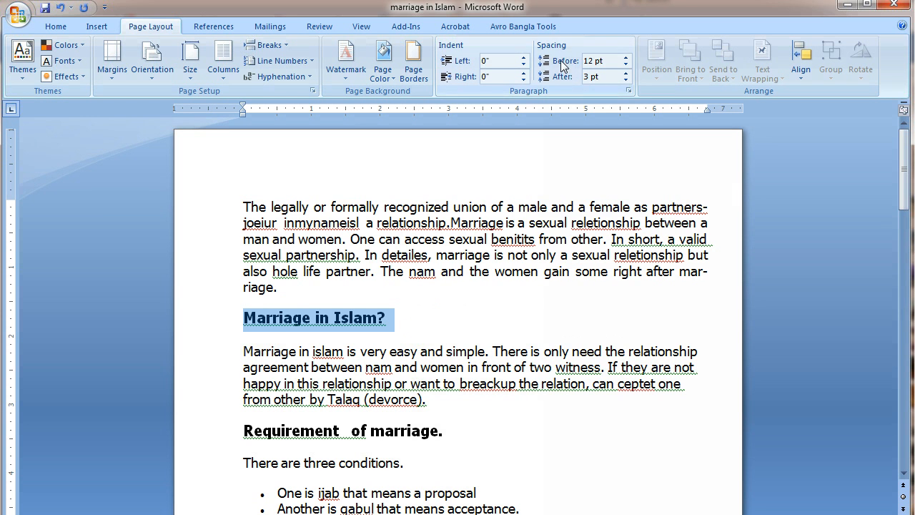
left_click(313, 271)
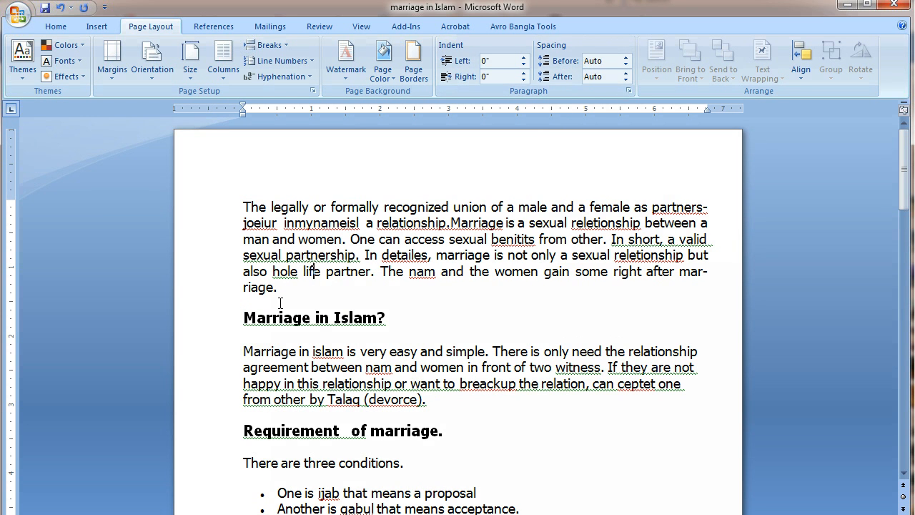
left_click_drag(399, 323, 187, 323)
key("Delete")
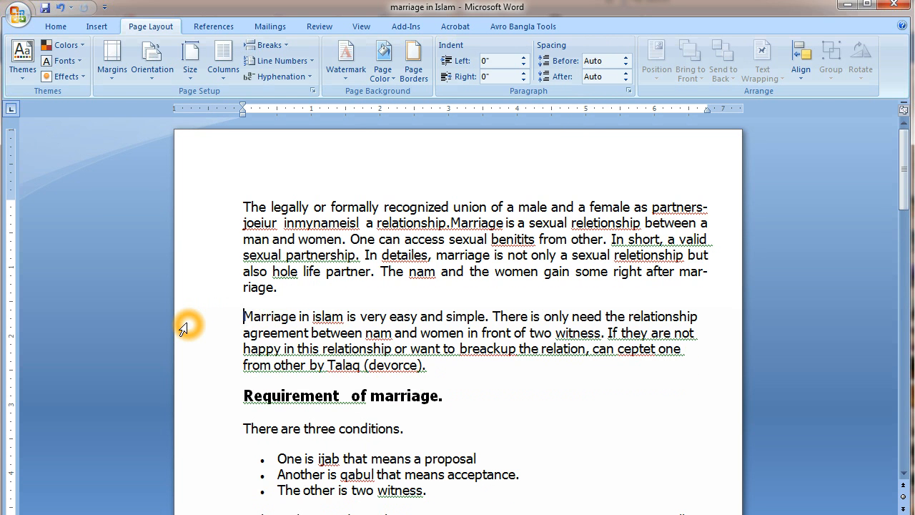
left_click(246, 208)
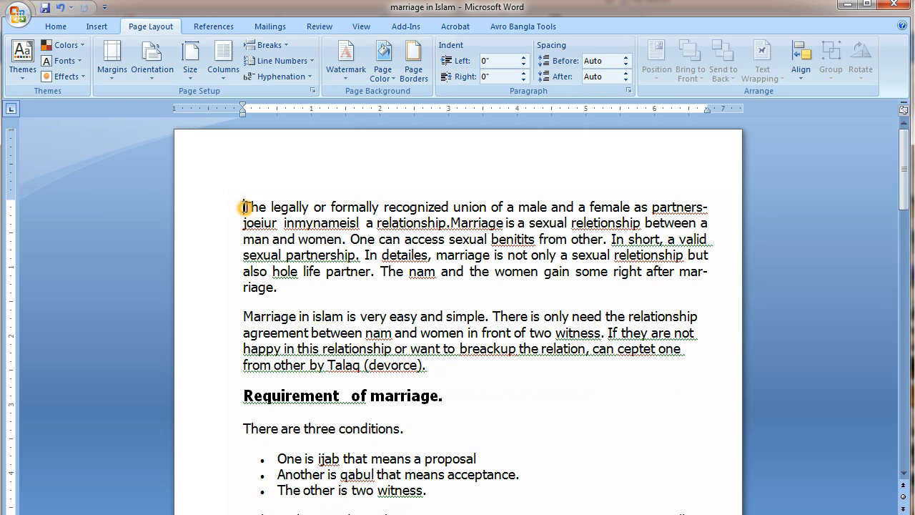
left_click(277, 328)
left_click(271, 325)
left_click(256, 233)
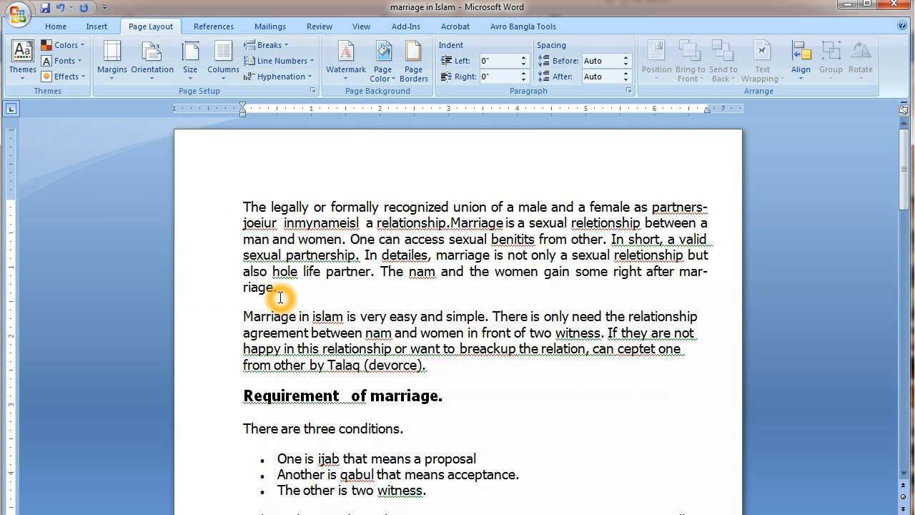
left_click(278, 326)
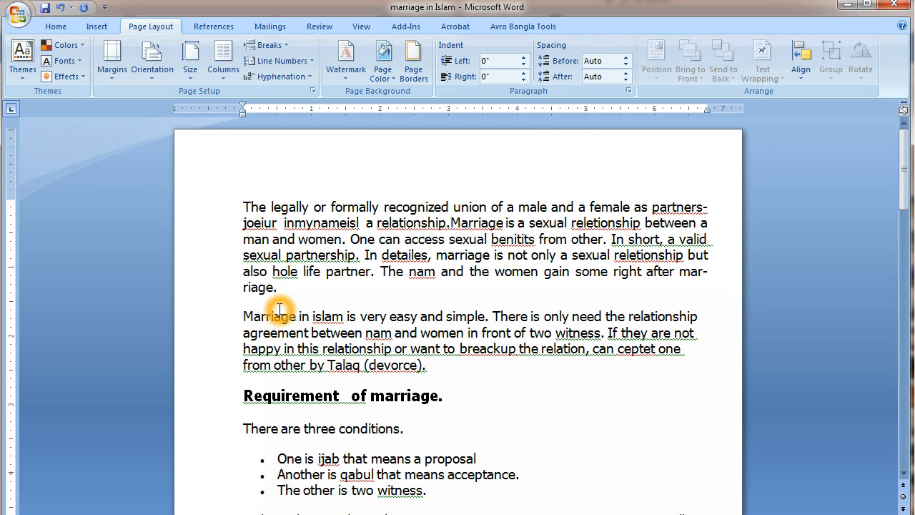
left_click(246, 206, "shift")
left_click(476, 367, "shift")
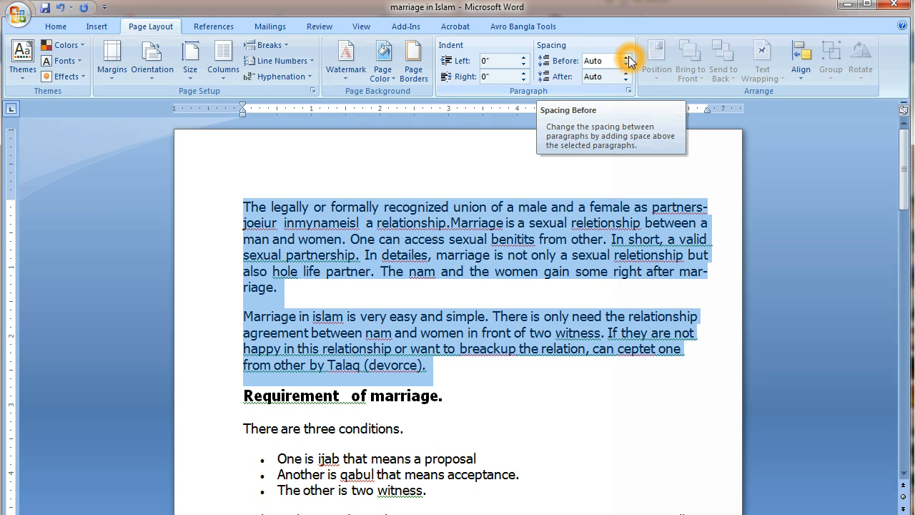
Step: Place the cursor in the first paragraph and set its spacing before to 42 pt
left_click(381, 273)
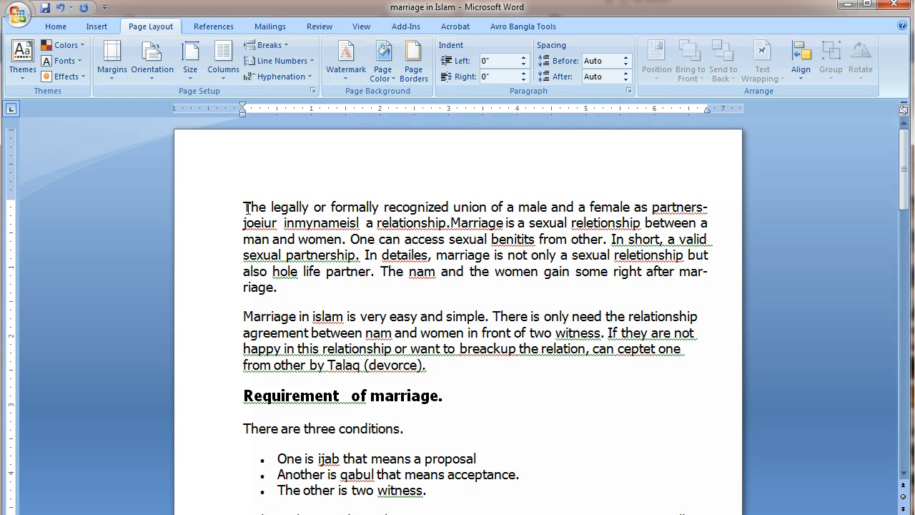
left_click(626, 61)
left_click(626, 62)
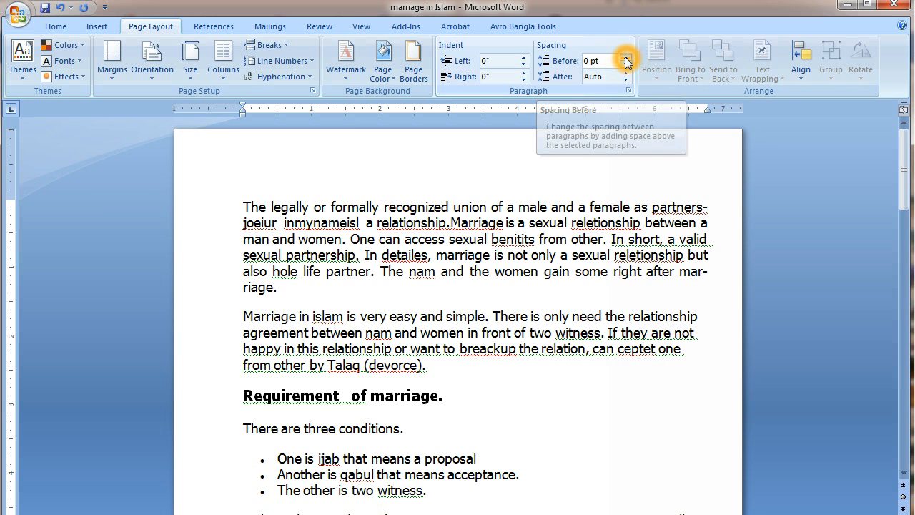
left_click(626, 57)
left_click(627, 57)
left_click(627, 57)
left_click(627, 57)
left_click(626, 57)
left_click(627, 59)
left_click(626, 59)
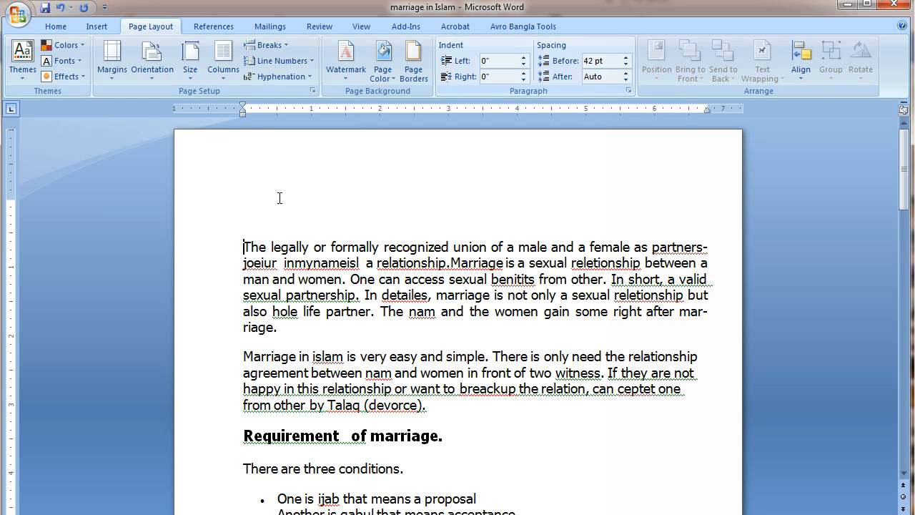
Step: Highlight the first line of the first paragraph to examine the spacing above it
left_click(248, 245)
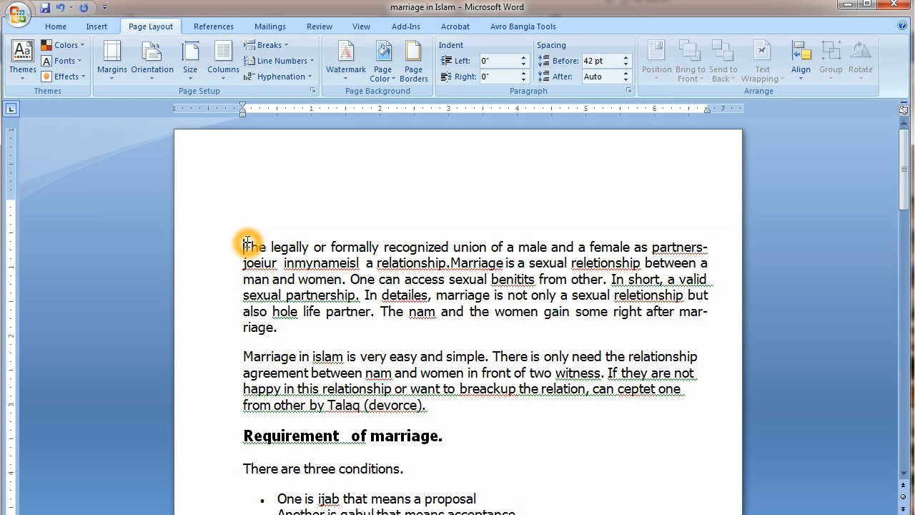
left_click(247, 205)
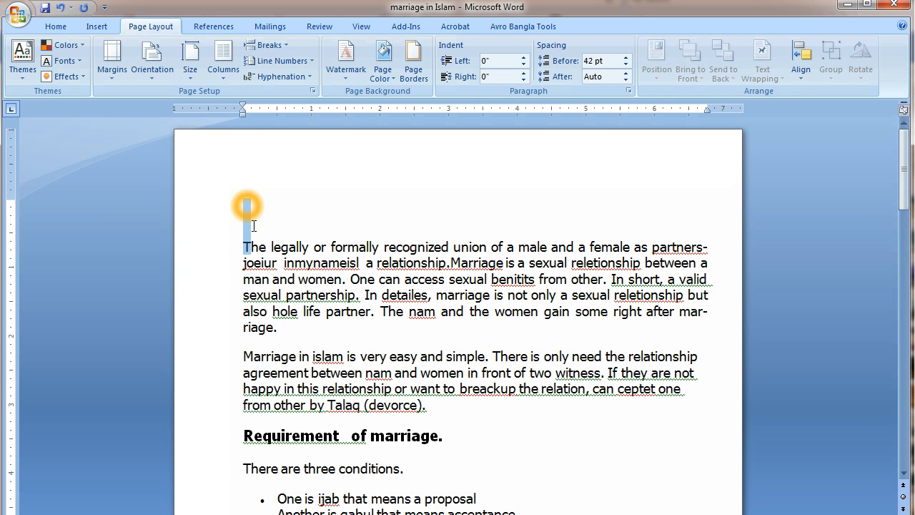
left_click_drag(246, 205, 228, 256)
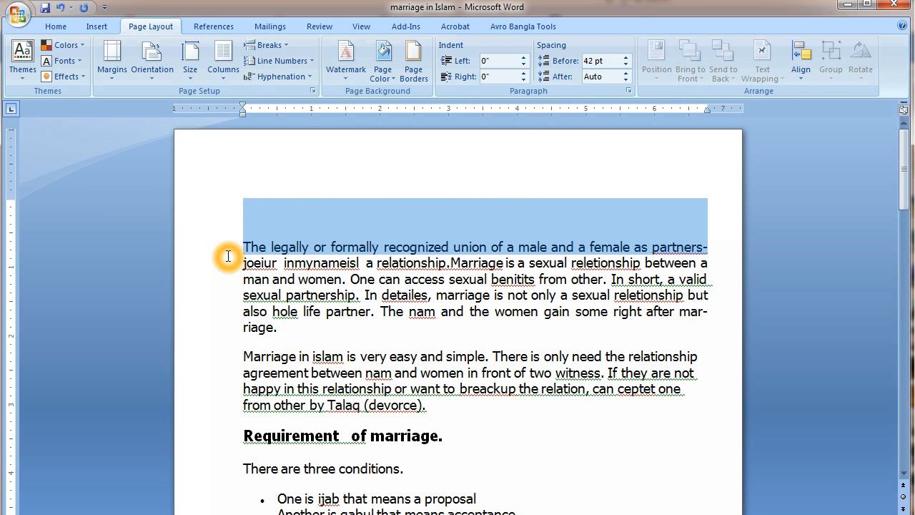
Step: Place the cursor at the start of the first paragraph and increase its spacing before beyond 66 pt
left_click(255, 277)
left_click(243, 246)
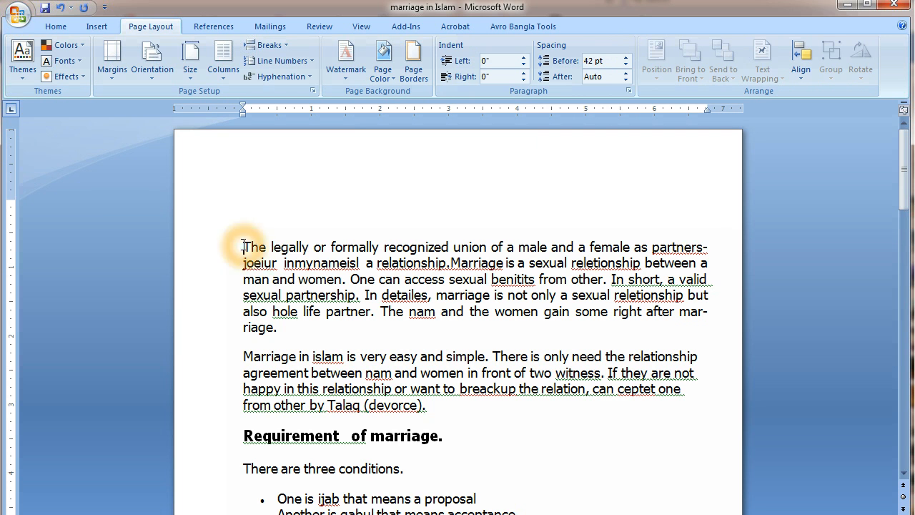
left_click(626, 60)
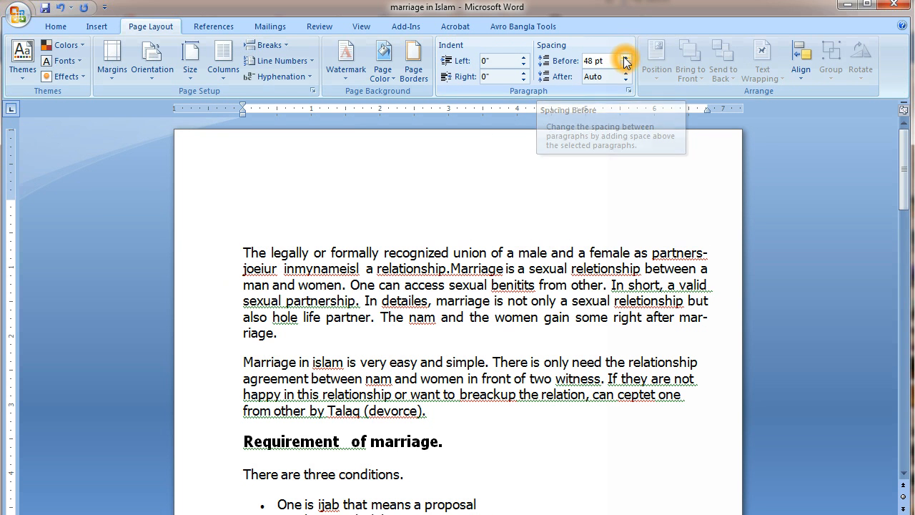
left_click(626, 60)
left_click(625, 60)
left_click(626, 60)
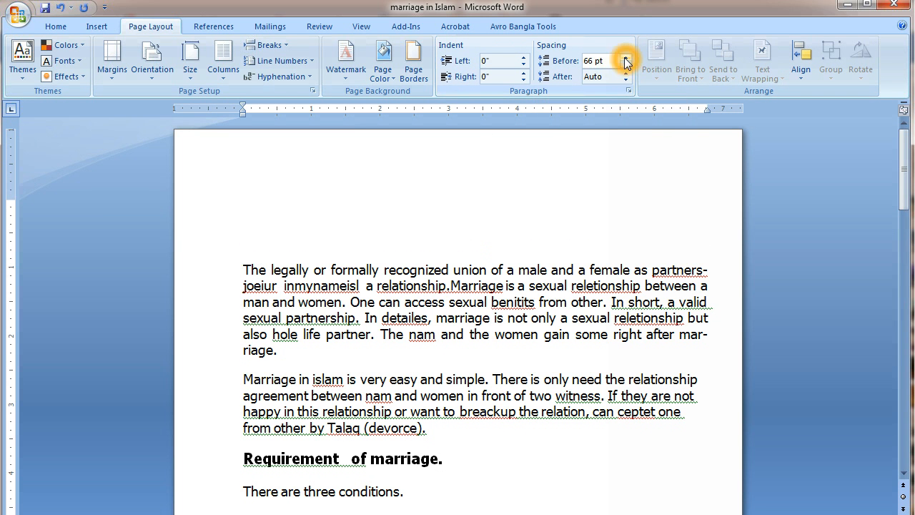
left_click(625, 58)
left_click(626, 59)
left_click(626, 58)
Step: Reduce the first paragraph's spacing before to Auto
left_click(625, 63)
left_click(625, 63)
double_click(625, 64)
double_click(626, 65)
left_click(626, 64)
double_click(626, 64)
double_click(626, 65)
left_click(626, 64)
left_click(625, 65)
left_click(626, 65)
left_click(626, 64)
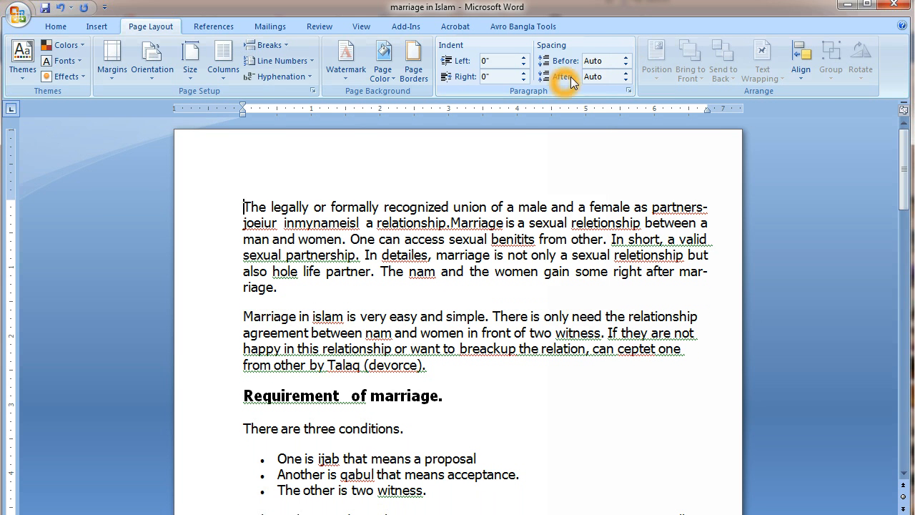
Step: Set the first paragraph's spacing after to 54 pt and highlight its last word to examine the gap below
left_click(626, 73)
left_click(626, 73)
left_click(626, 73)
left_click(626, 73)
left_click(627, 73)
left_click(626, 73)
left_click(627, 73)
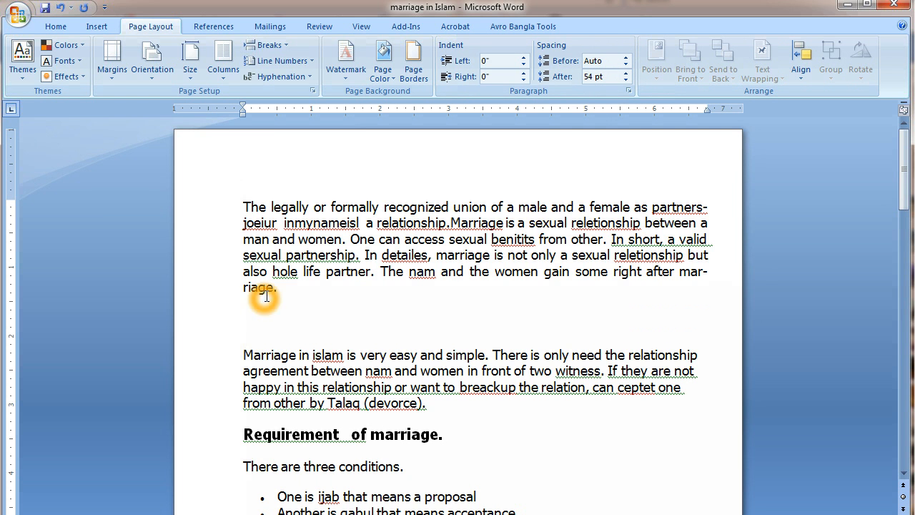
left_click_drag(255, 286, 314, 297)
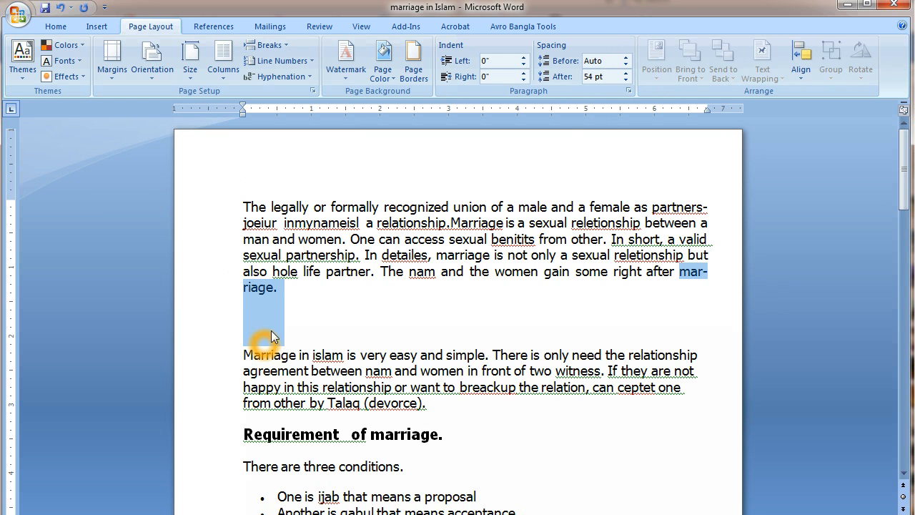
Step: Reduce the first paragraph's spacing after to 6 pt
left_click(629, 72)
left_click(628, 71)
left_click(629, 80)
left_click(629, 80)
left_click(628, 80)
left_click(628, 81)
left_click(629, 80)
left_click(628, 80)
left_click(629, 81)
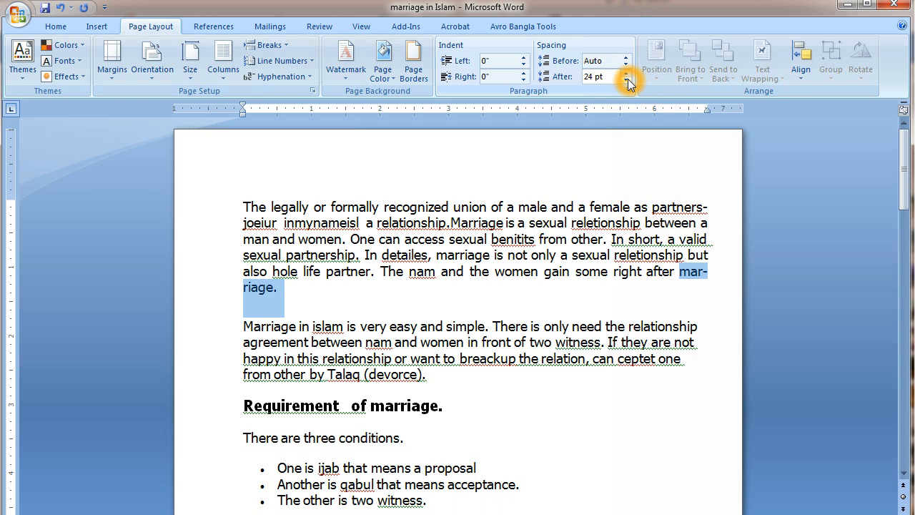
left_click(629, 73)
left_click(628, 81)
left_click(628, 81)
left_click(627, 81)
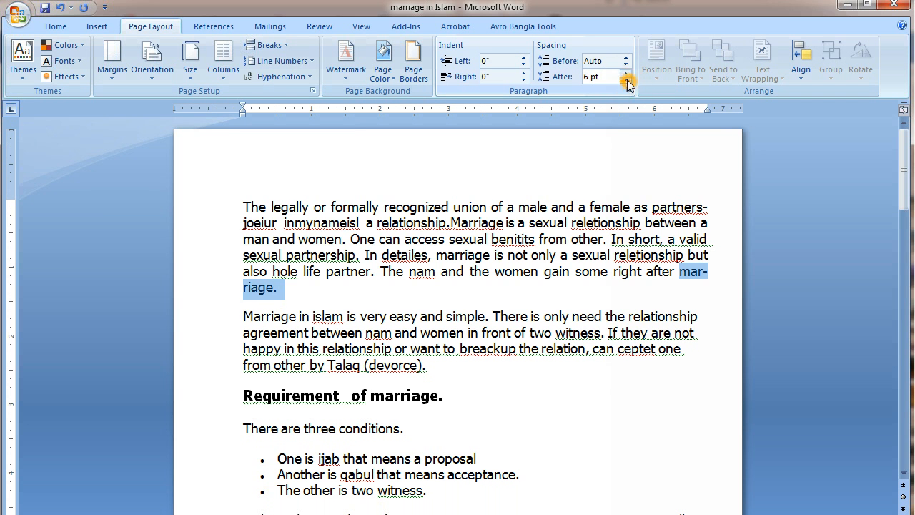
Step: Select the first two paragraphs and set their spacing before to 72 pt
left_click_drag(244, 207, 476, 382)
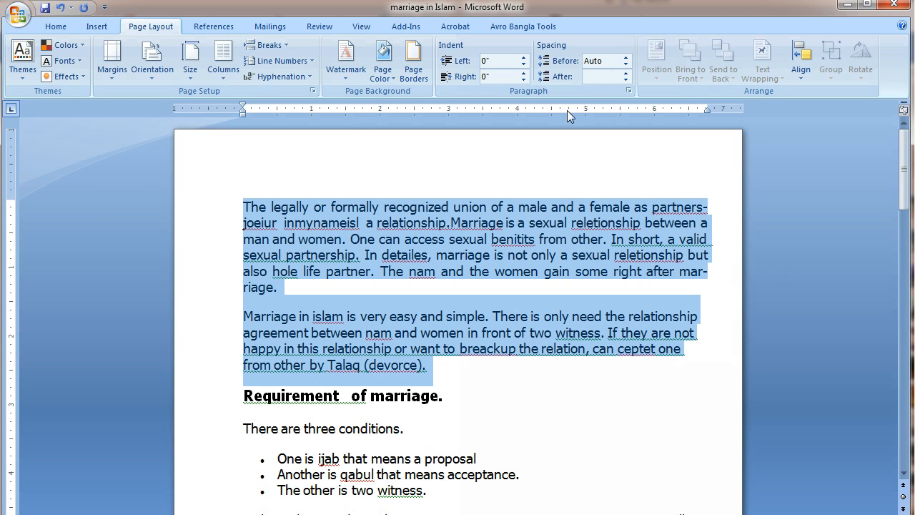
left_click(627, 57)
left_click(626, 57)
left_click(626, 57)
left_click(626, 57)
left_click(626, 58)
left_click(626, 57)
left_click(627, 57)
left_click(627, 57)
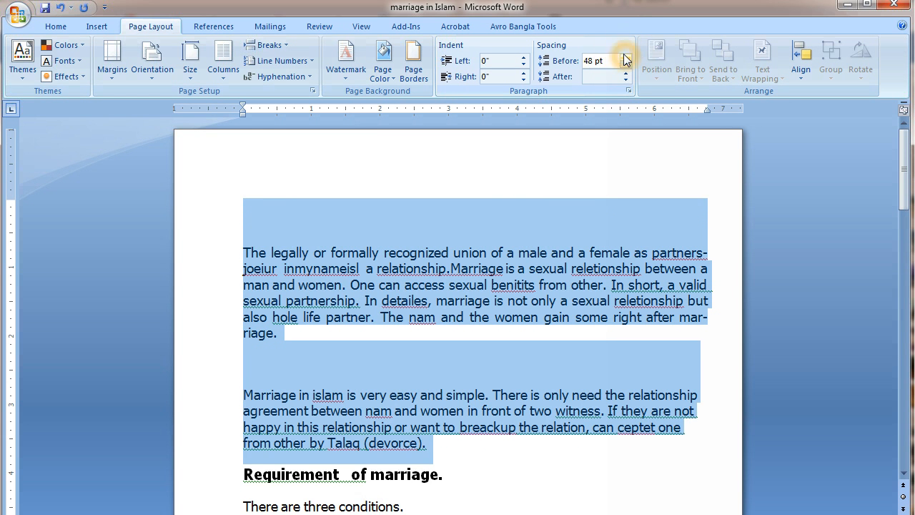
left_click(626, 57)
left_click(626, 57)
left_click(626, 57)
left_click(626, 58)
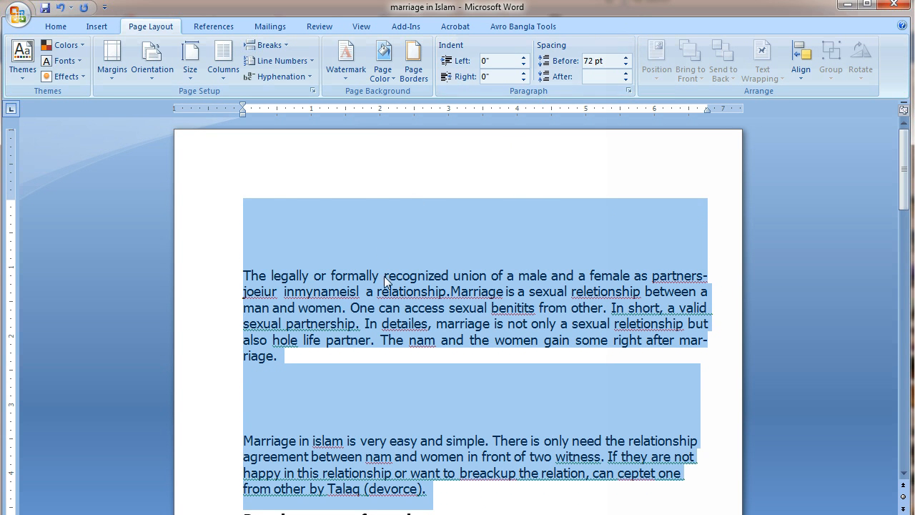
Step: Reduce the spacing before of the two selected paragraphs to 30 pt
scroll(384, 276, "down", 3)
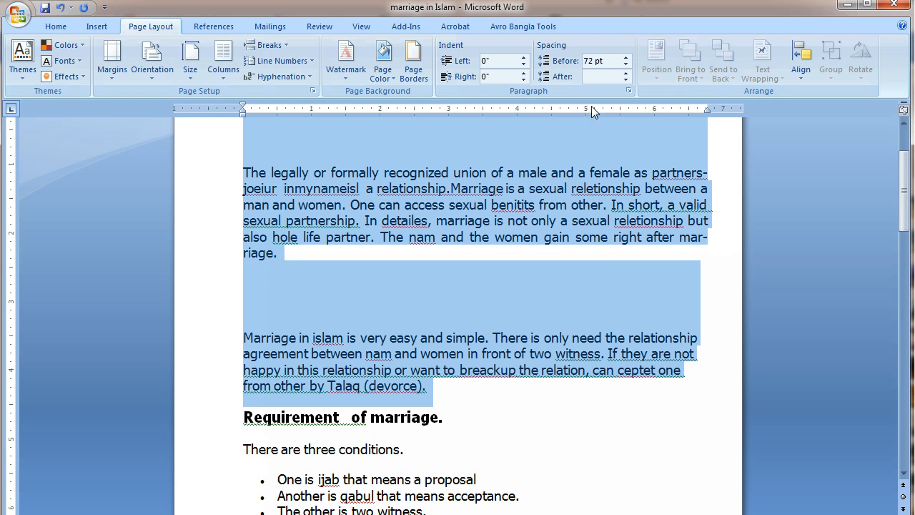
left_click(626, 65)
left_click(626, 65)
left_click(626, 65)
left_click(626, 65)
left_click(627, 65)
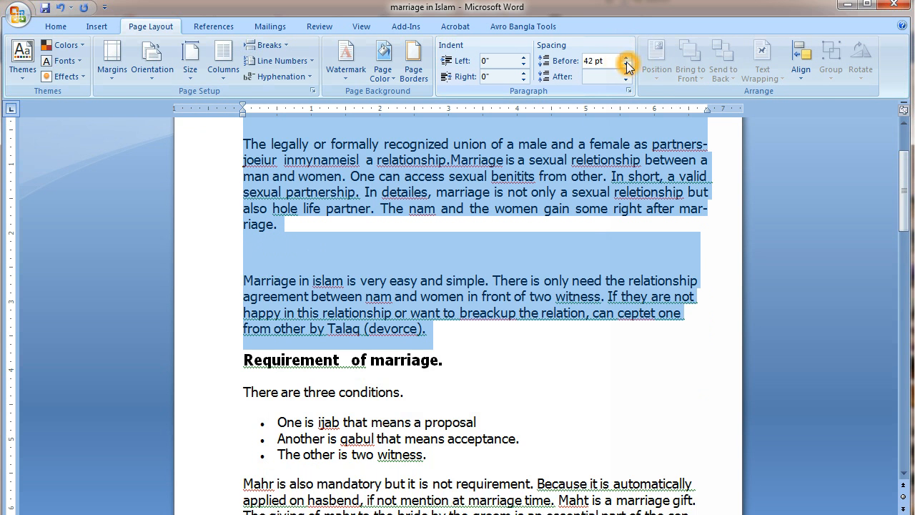
left_click(627, 65)
left_click(627, 65)
scroll(517, 212, "up", 3)
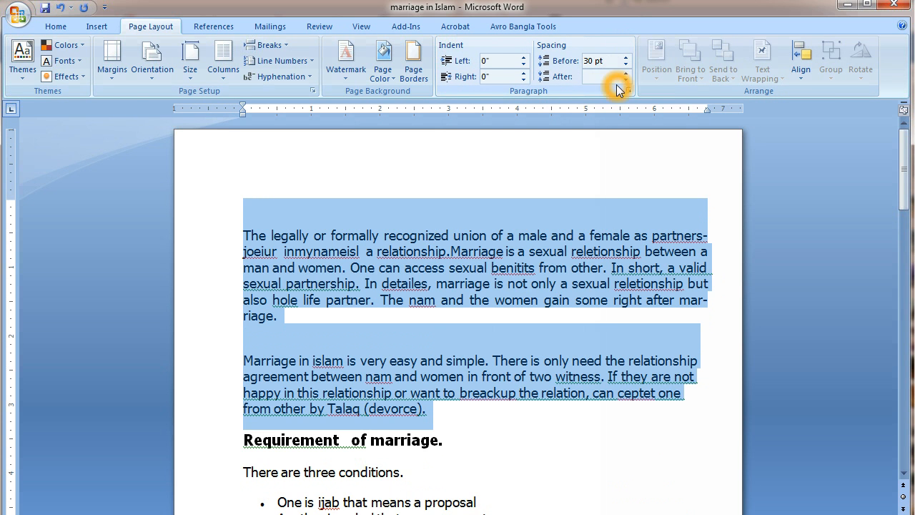
Step: Lower the spacing before of the two selected paragraphs to Auto
left_click(628, 60)
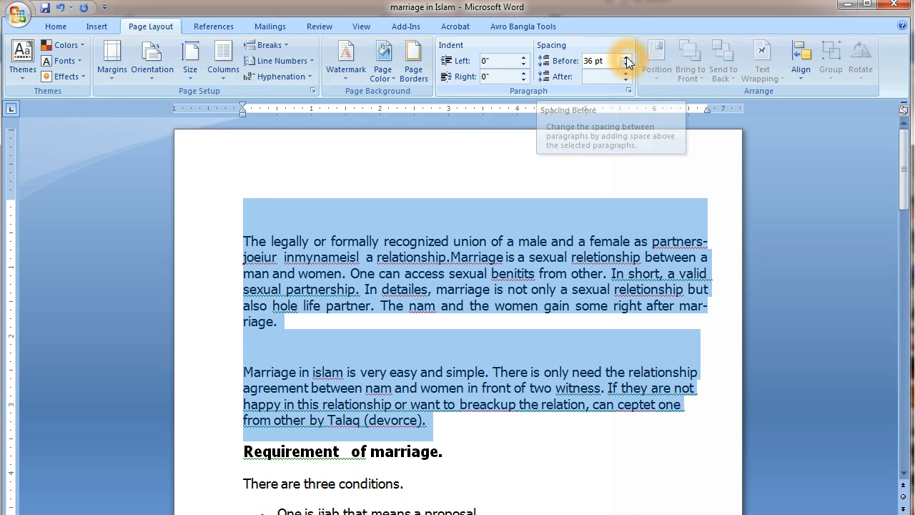
left_click(625, 66)
left_click(625, 66)
left_click(625, 65)
left_click(625, 65)
left_click(625, 65)
left_click(624, 65)
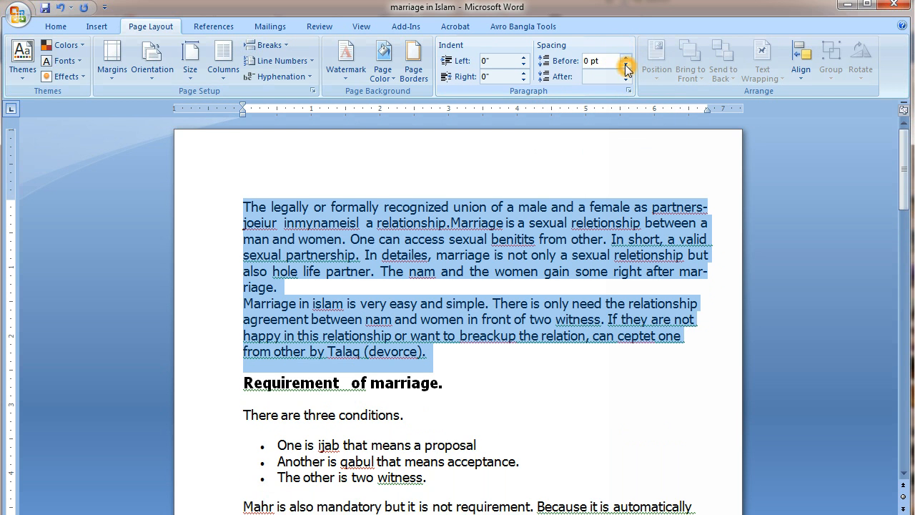
left_click(625, 65)
Step: Set the spacing after of the two selected paragraphs to Auto, and select the second paragraph's last line
left_click(626, 80)
left_click(628, 73)
left_click(628, 73)
left_click(628, 73)
left_click(628, 79)
left_click(628, 79)
left_click(627, 79)
left_click(628, 78)
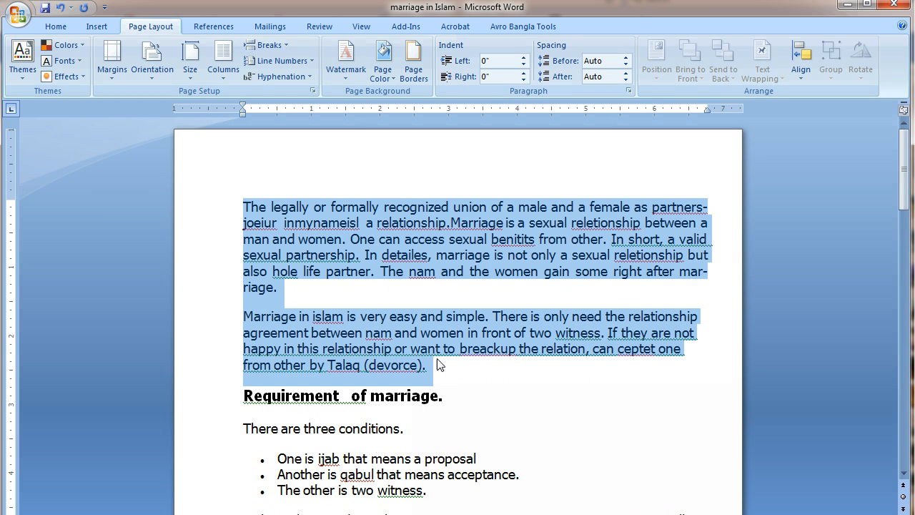
double_click(459, 379)
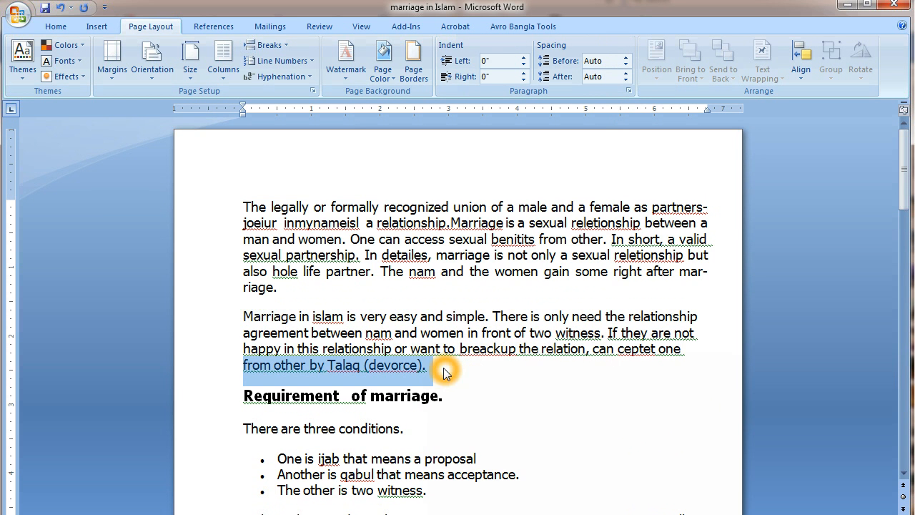